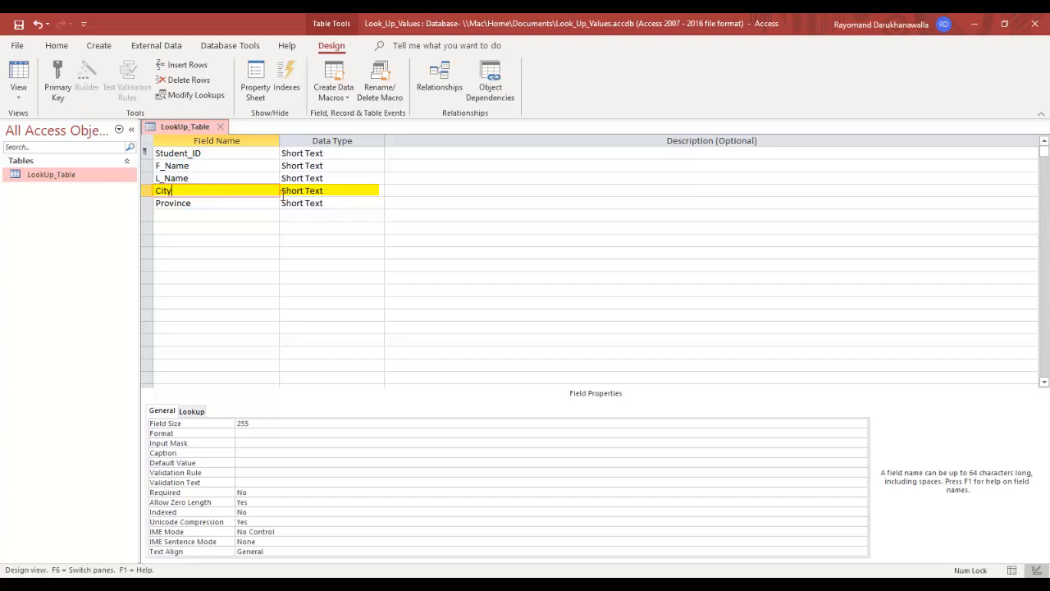
Step: Run the Lookup Wizard on City's data type, choosing to type the list values yourself
{"action": "left_click", "coordinate": [337, 191]}
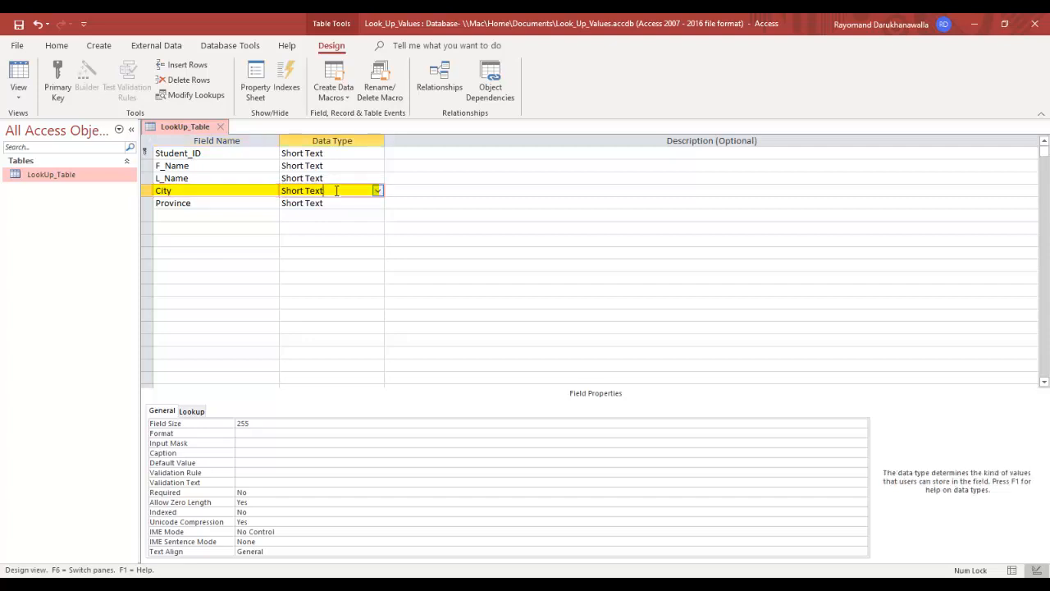
{"action": "left_click", "coordinate": [378, 190]}
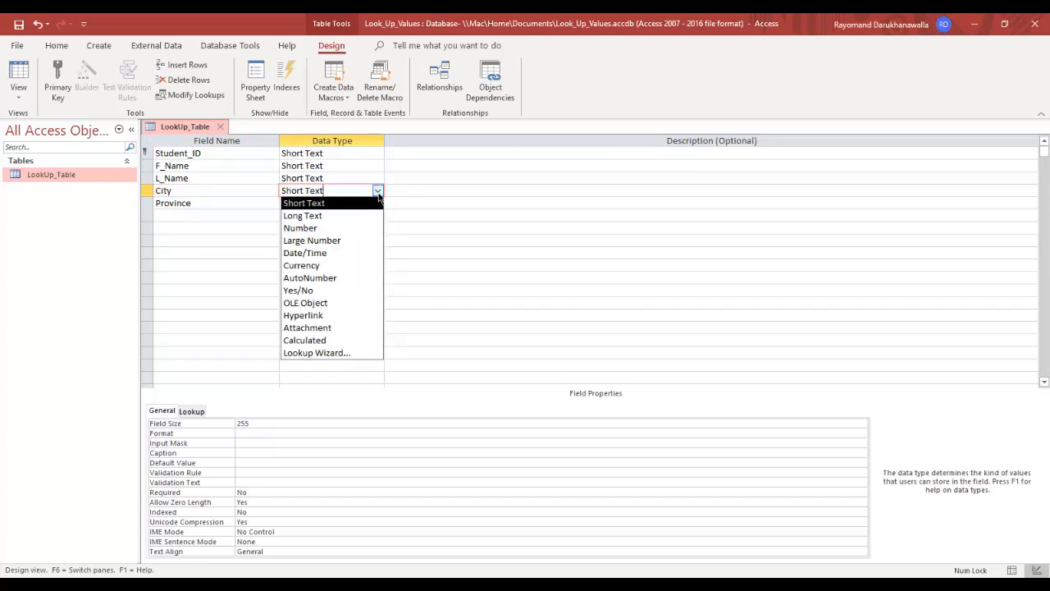
{"action": "left_click", "coordinate": [360, 353]}
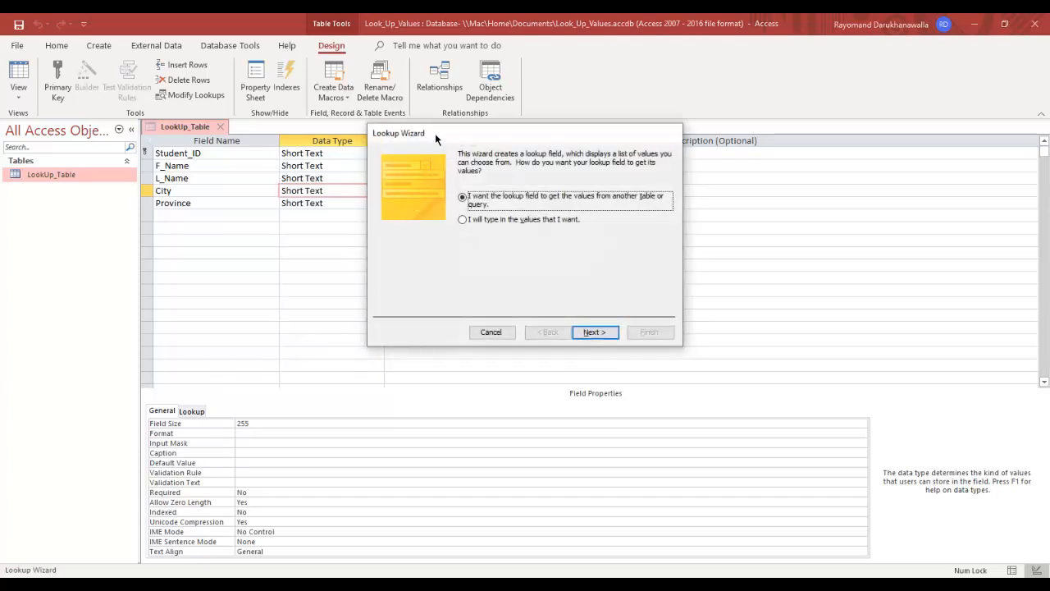
{"action": "left_click_drag", "start_coordinate": [436, 134], "coordinate": [502, 170]}
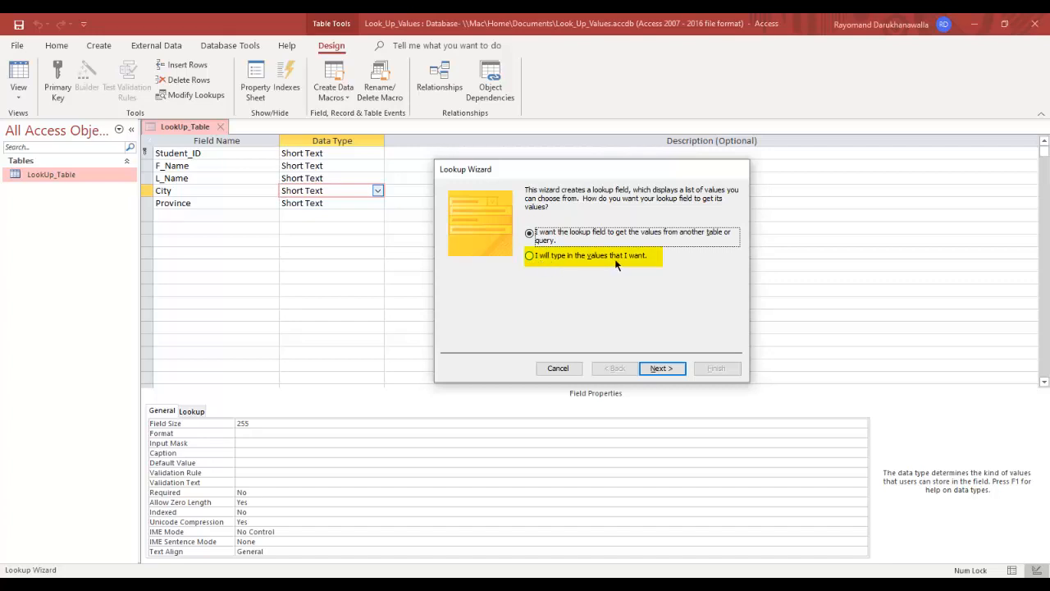
{"action": "left_click", "coordinate": [532, 257]}
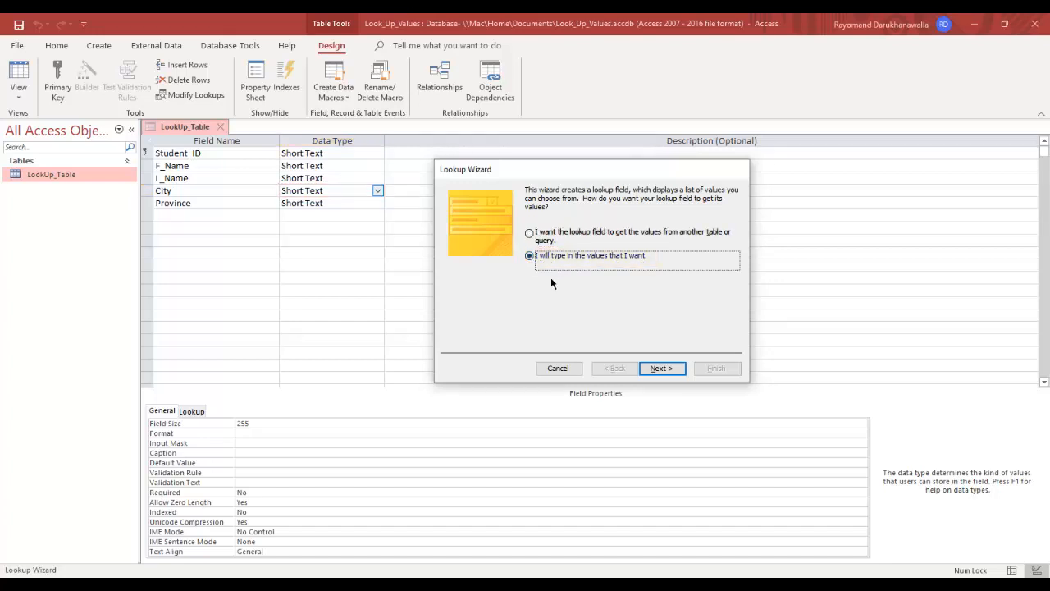
{"action": "left_click", "coordinate": [661, 368]}
{"action": "left_click", "coordinate": [483, 268]}
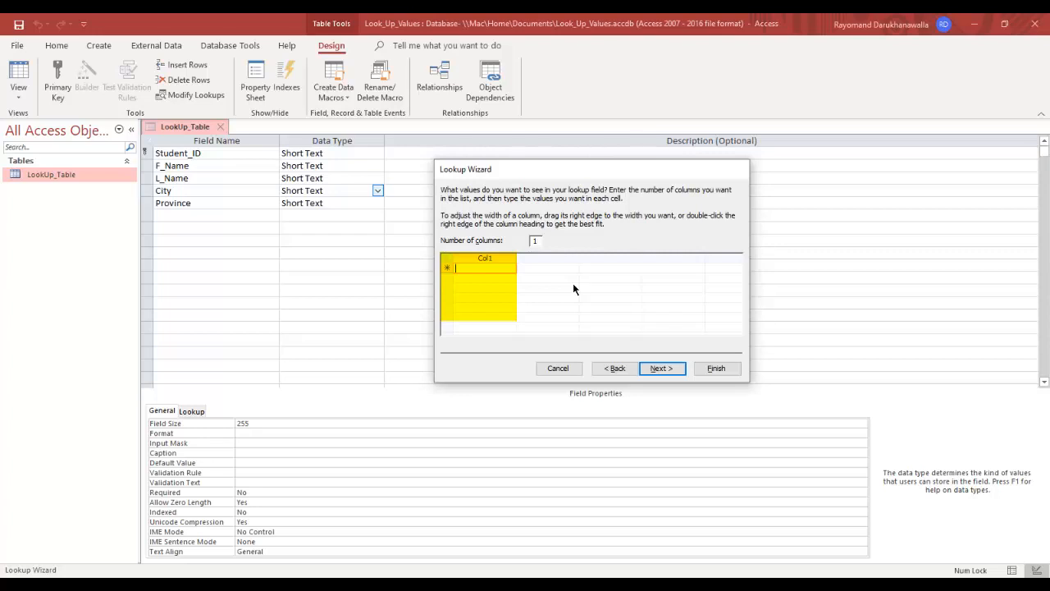
Step: Enter New York, London, Paris, Rome and Fort Erie as the City lookup values
{"action": "type", "text": "New York"}
{"action": "key", "text": "Tab"}
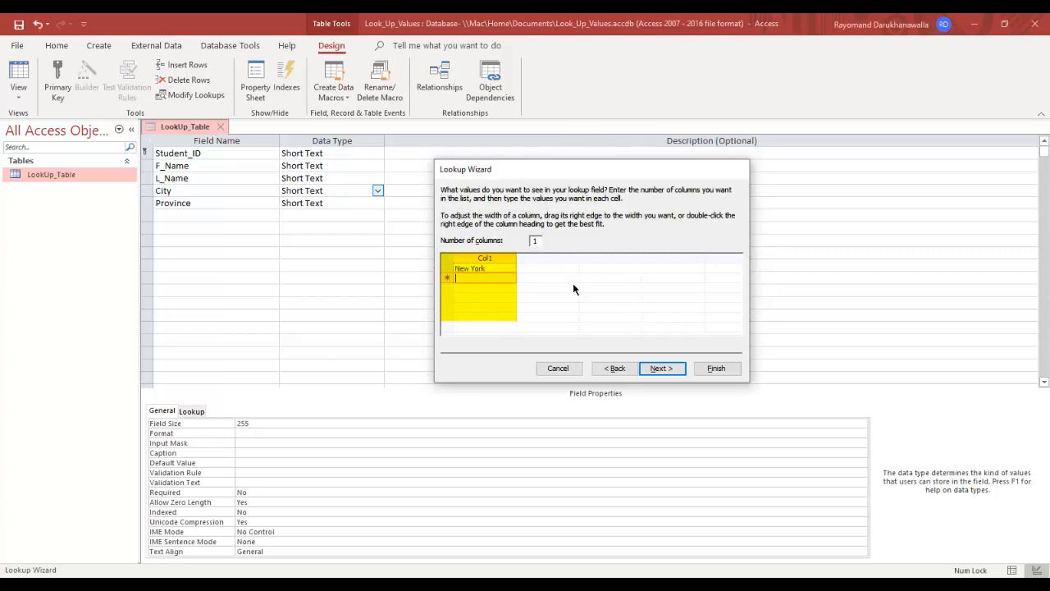
{"action": "type", "text": "London"}
{"action": "key", "text": "Tab"}
{"action": "type", "text": "Paris"}
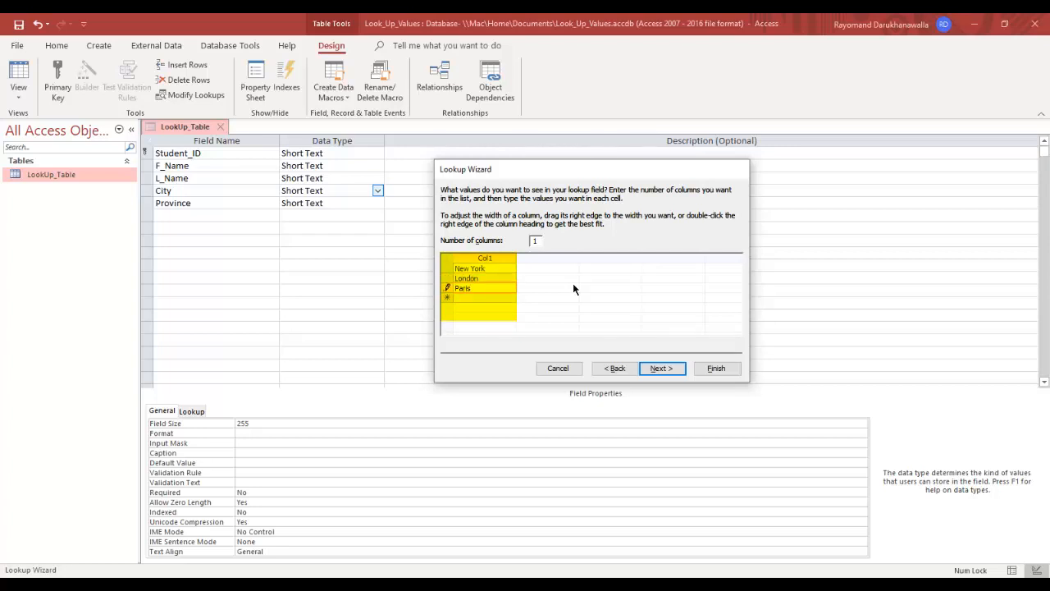
{"action": "key", "text": "Tab"}
{"action": "type", "text": "Rome"}
{"action": "key", "text": "Tab"}
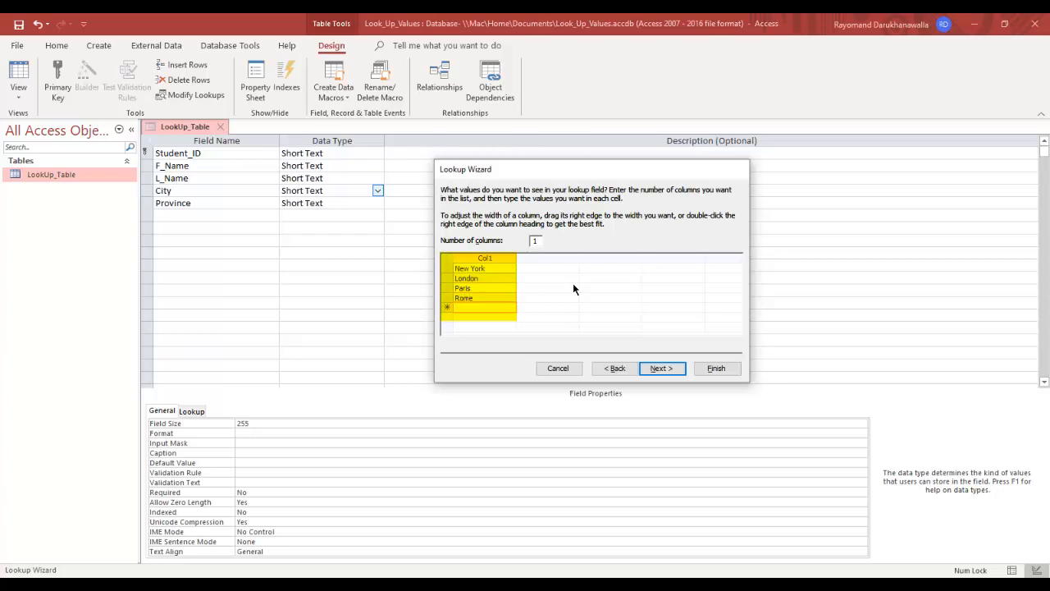
{"action": "type", "text": "Fort Erie"}
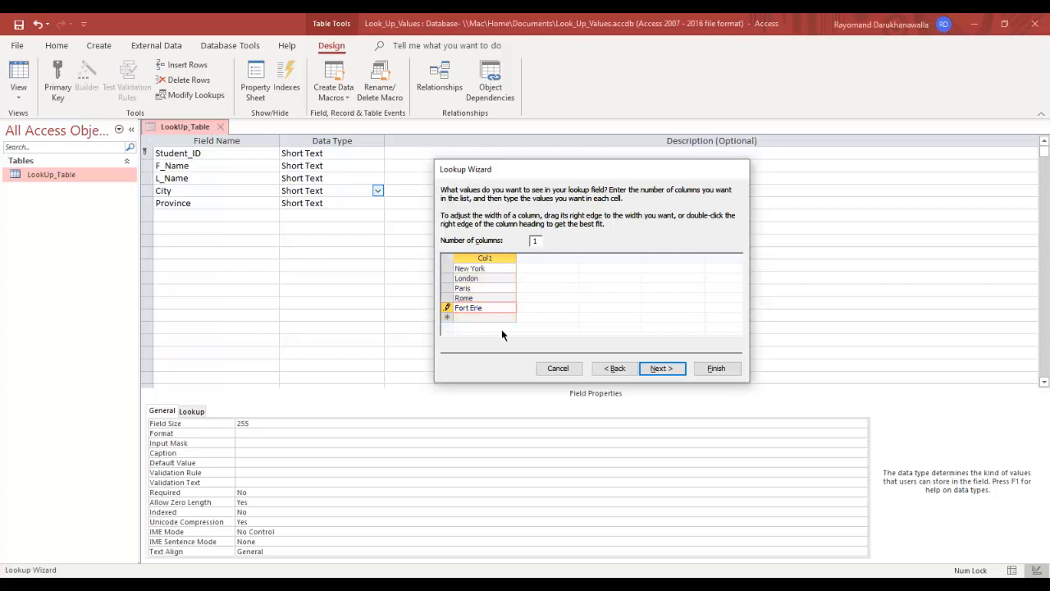
{"action": "left_click", "coordinate": [672, 369]}
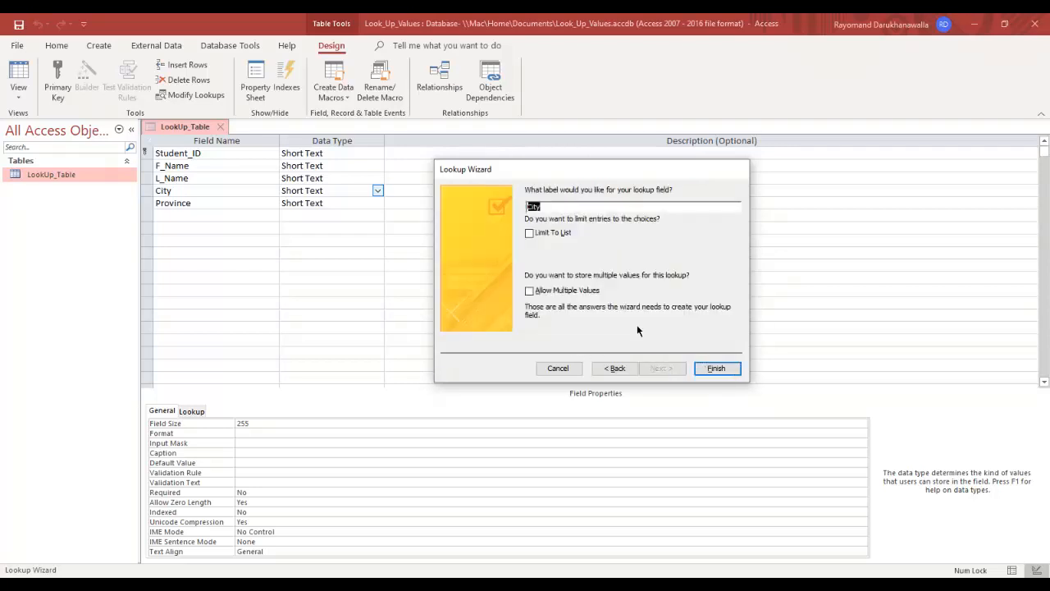
Step: Keep the label City, check Limit To List, leave Allow Multiple Values off, and finish
{"action": "left_click", "coordinate": [565, 206]}
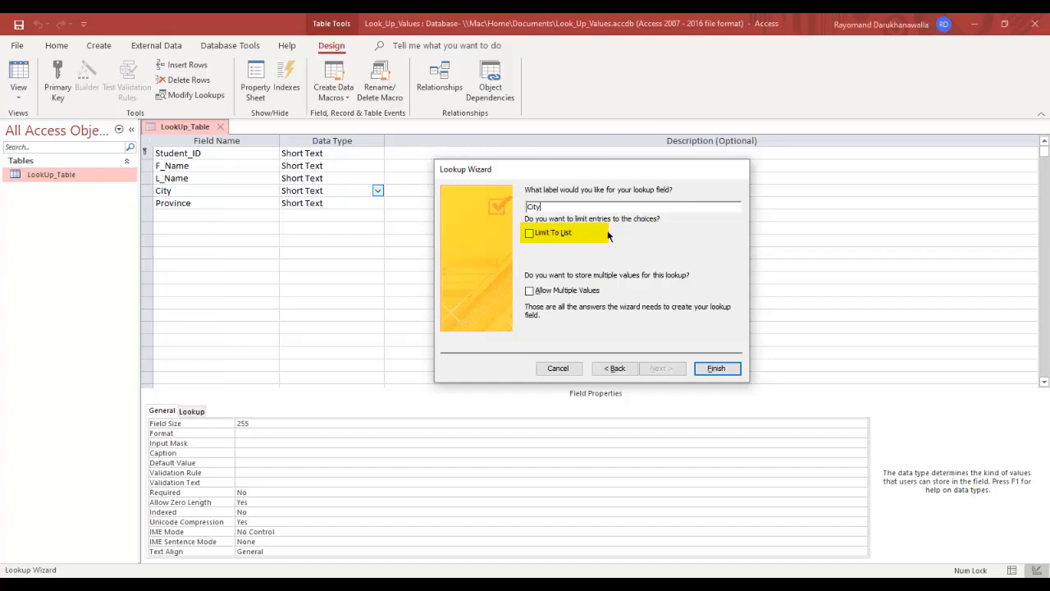
{"action": "left_click", "coordinate": [529, 236]}
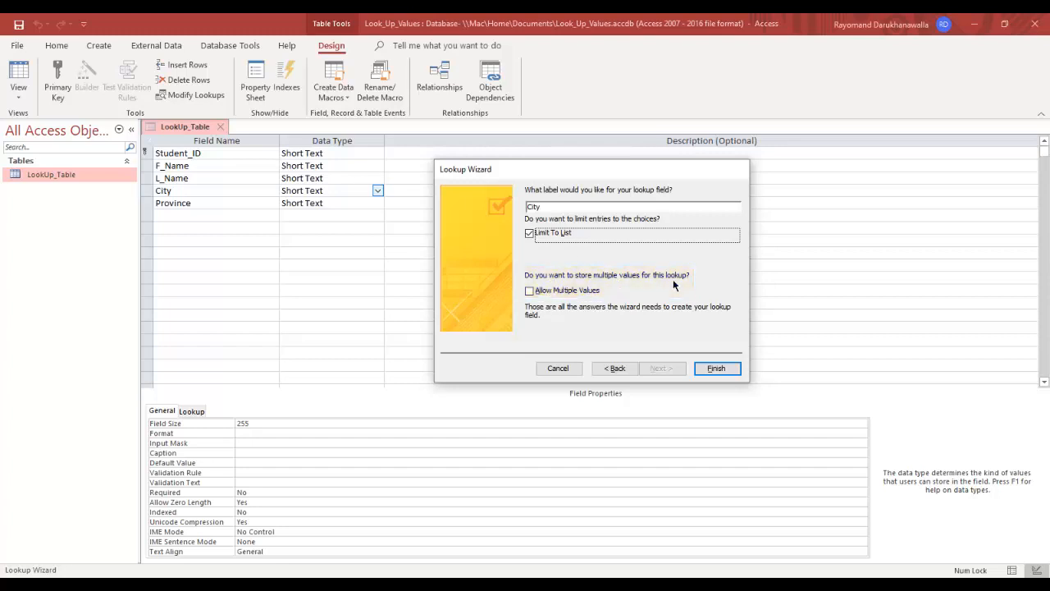
{"action": "left_click", "coordinate": [529, 291]}
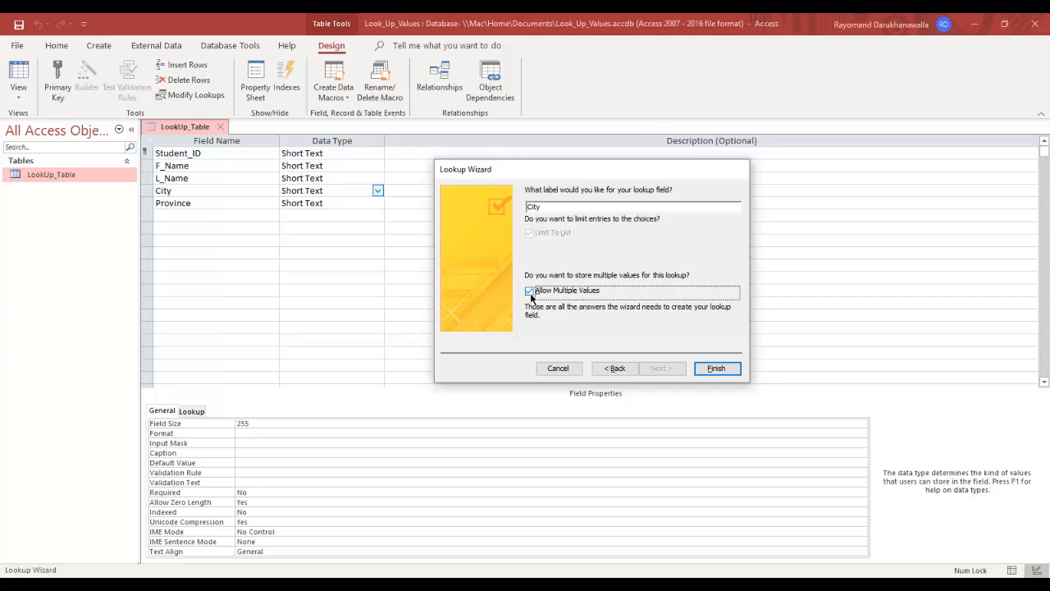
{"action": "left_click", "coordinate": [529, 292]}
{"action": "left_click", "coordinate": [730, 374]}
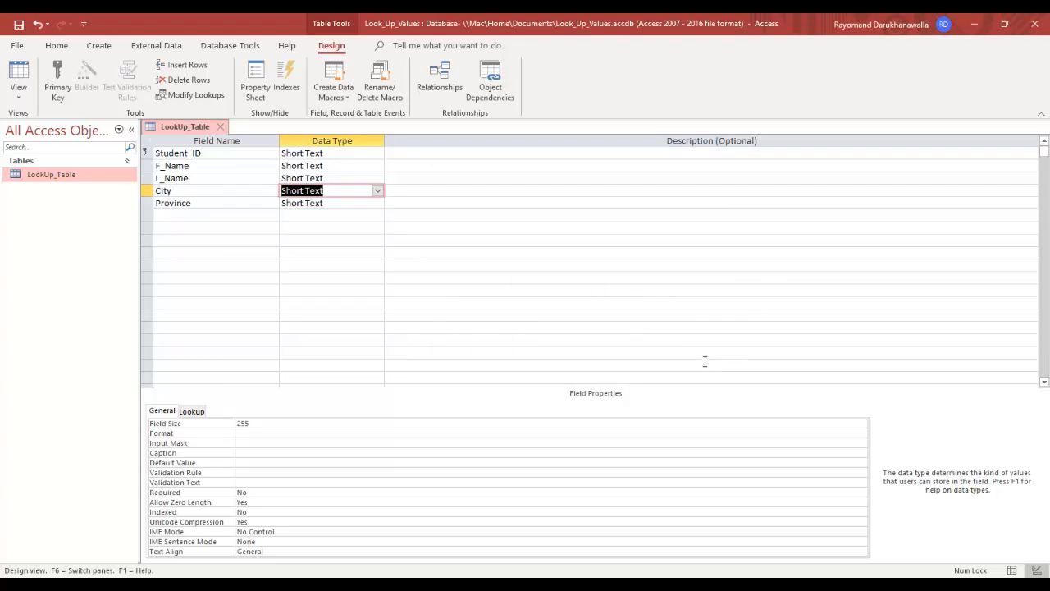
Step: Save the design, switch to Datasheet view, and enter the first student's ID, first and last name
{"action": "left_click", "coordinate": [19, 25]}
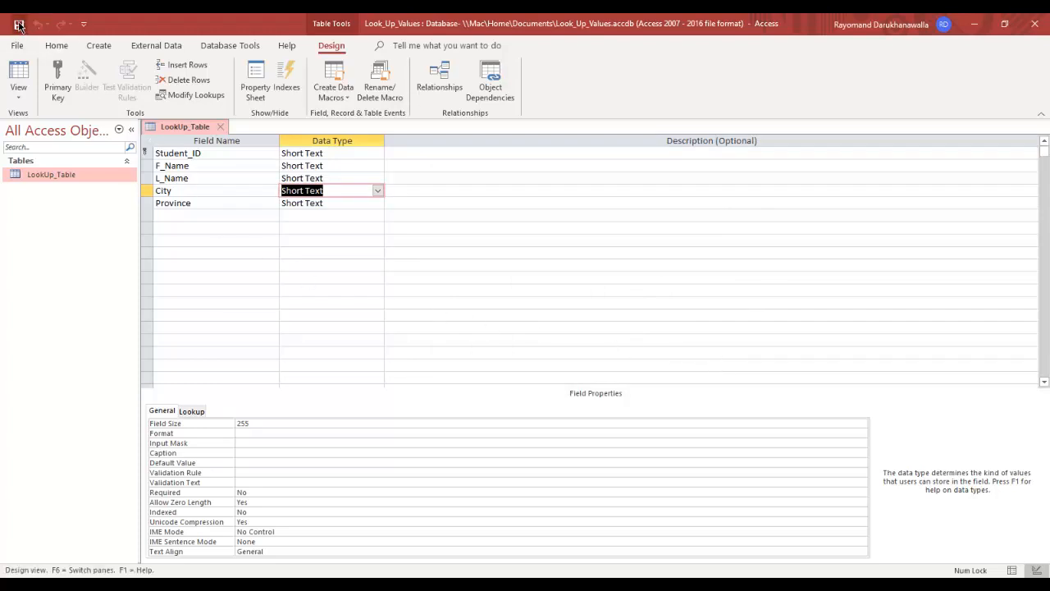
{"action": "left_click", "coordinate": [19, 75]}
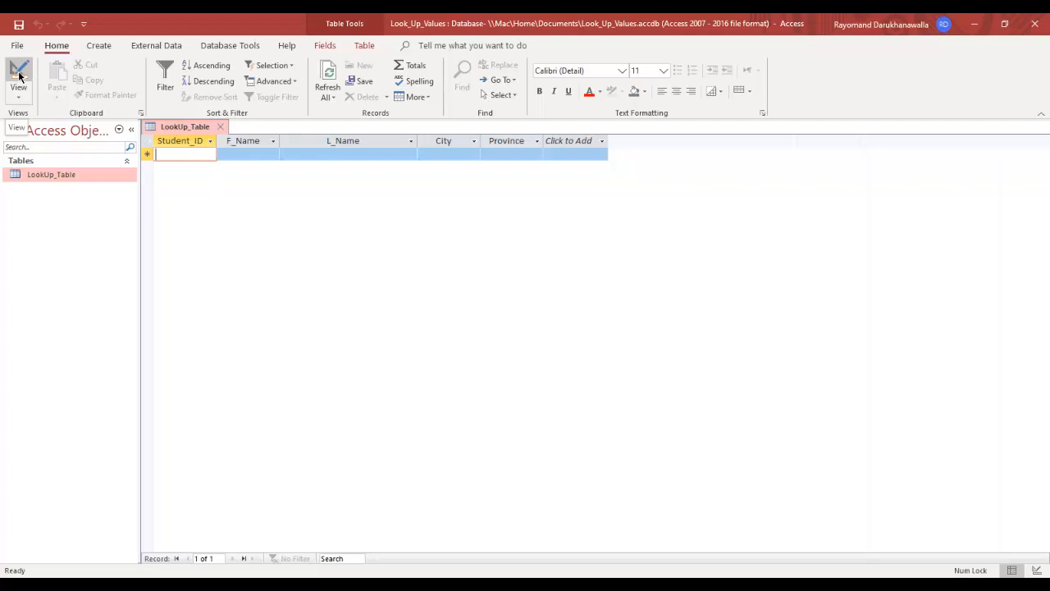
{"action": "type", "text": "12345678"}
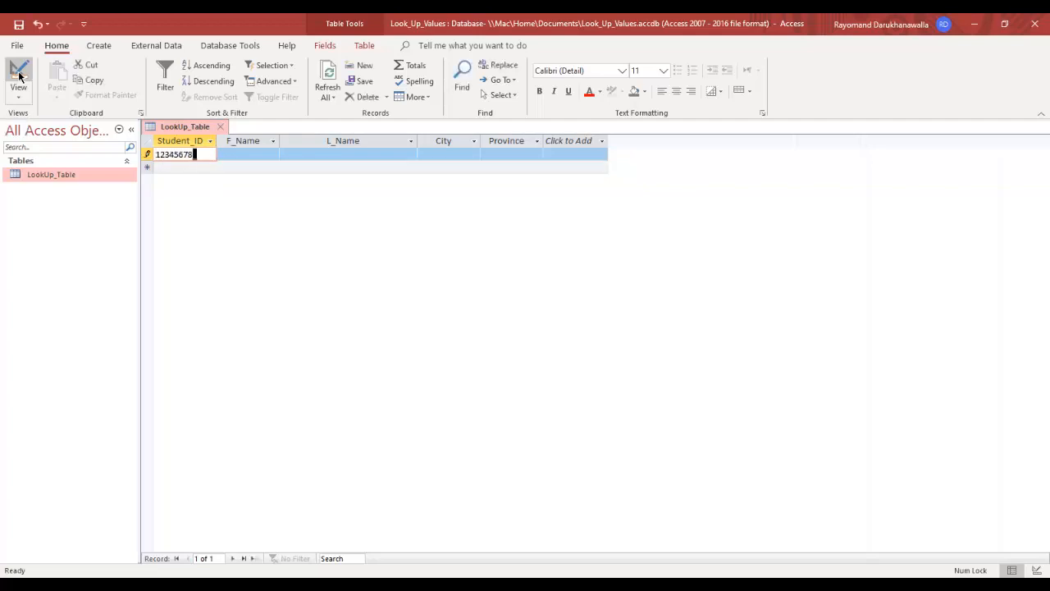
{"action": "type", "text": "9"}
{"action": "key", "text": "Tab"}
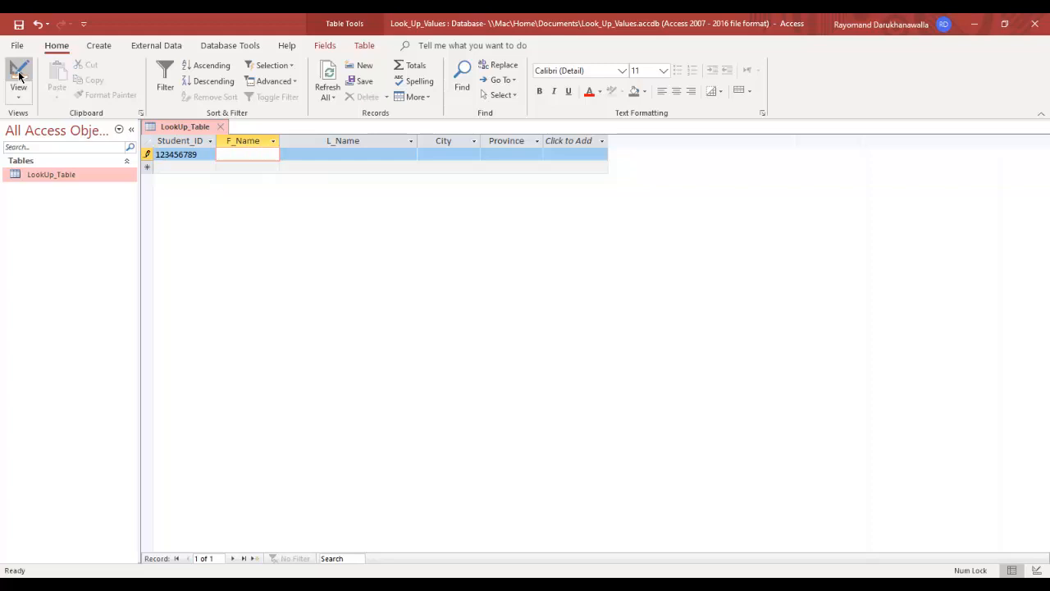
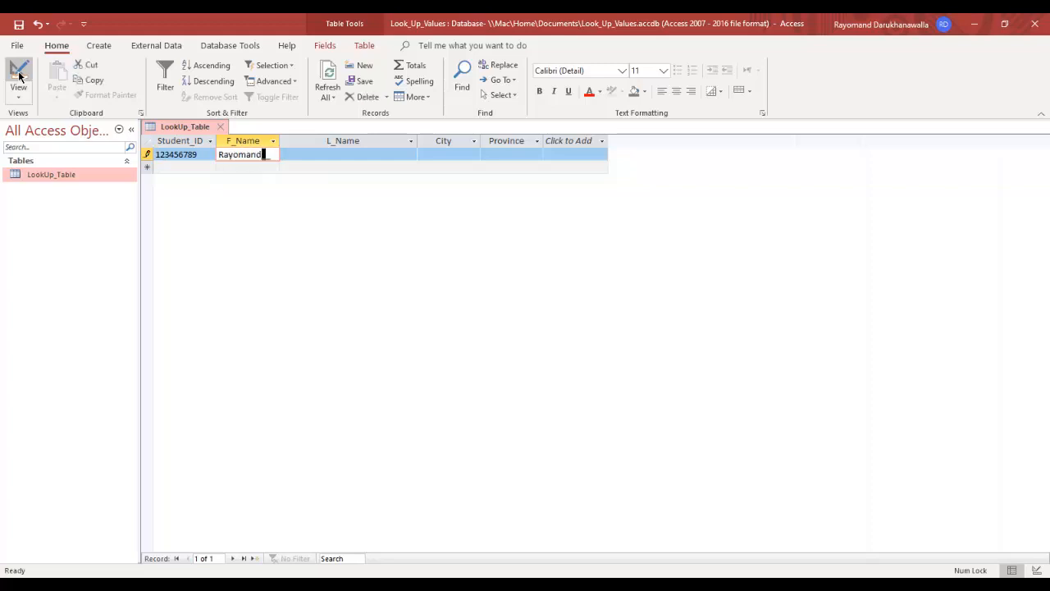
{"action": "key", "text": "Tab"}
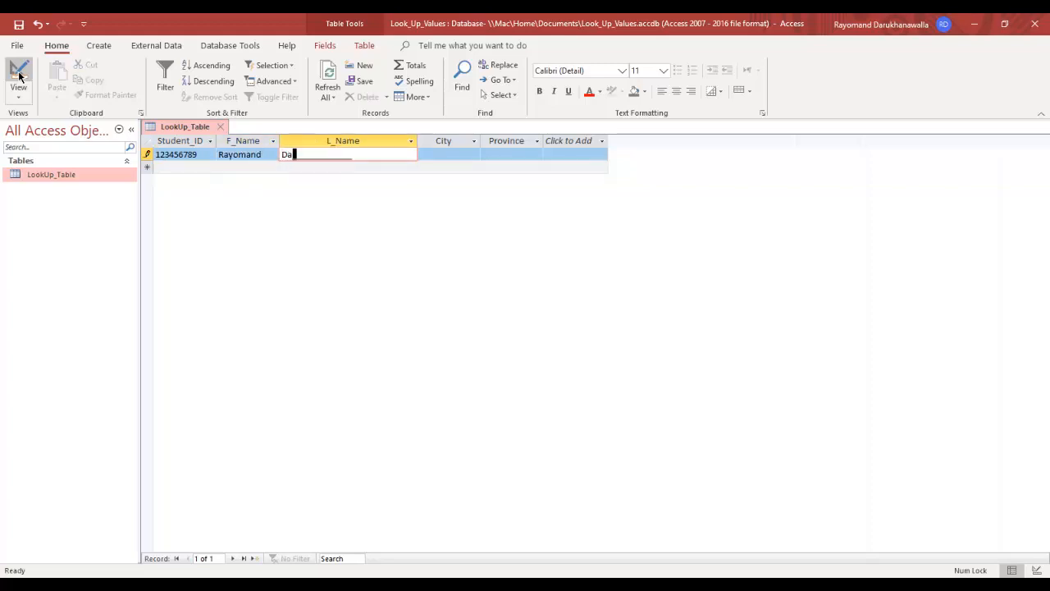
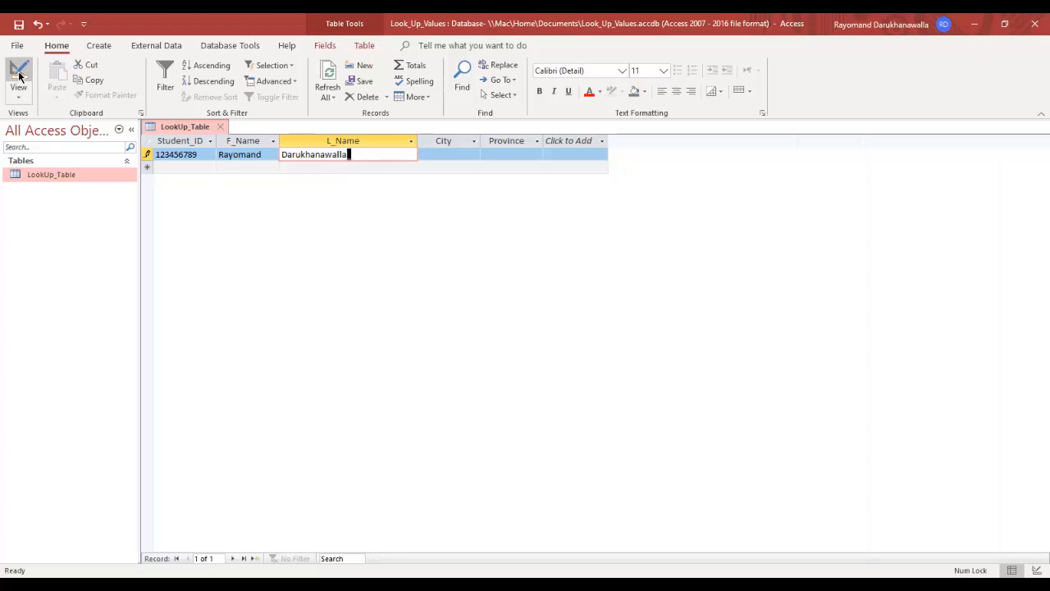
{"action": "key", "text": "Tab"}
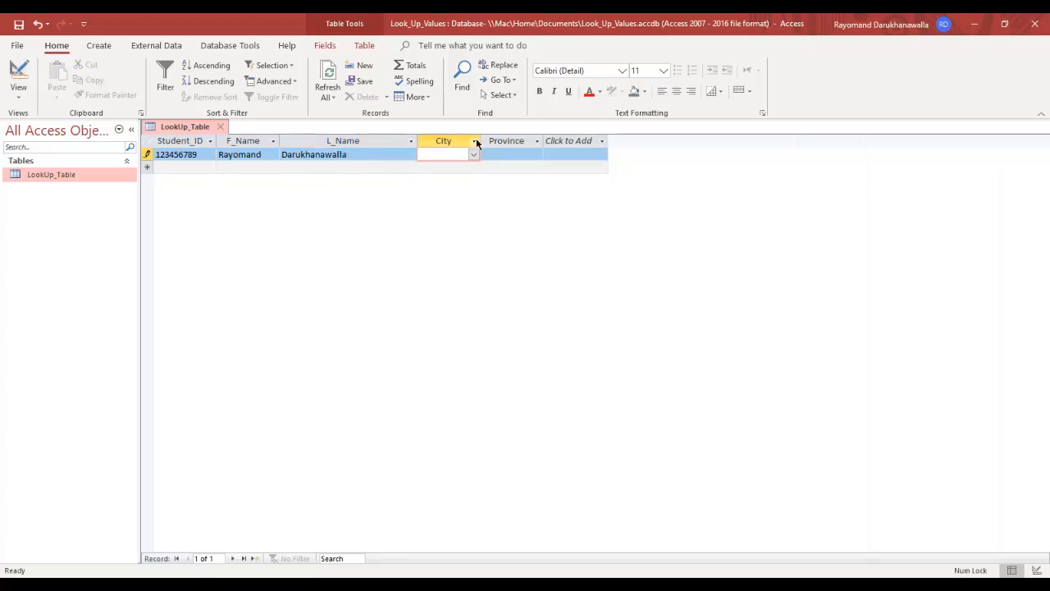
Step: Widen the City column, then give the first record City New York and Province ON
{"action": "left_click_drag", "start_coordinate": [481, 141], "coordinate": [530, 143]}
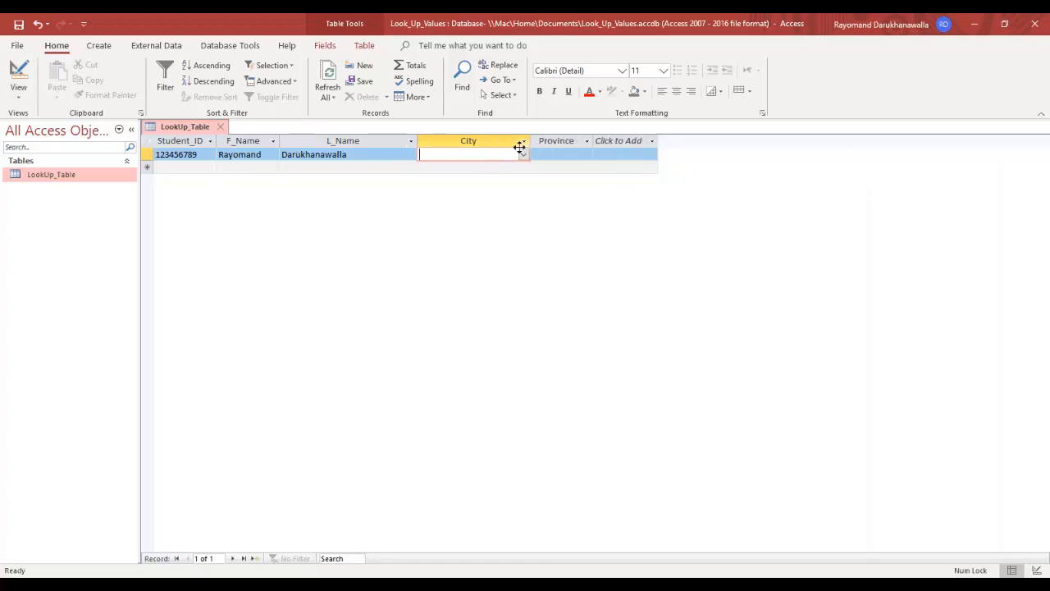
{"action": "left_click", "coordinate": [523, 155]}
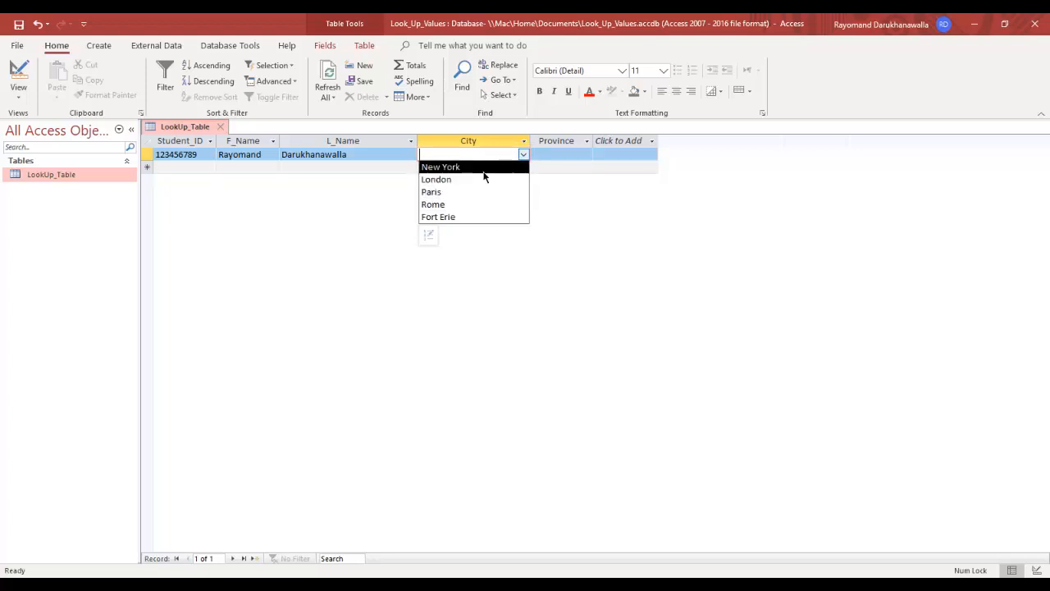
{"action": "left_click", "coordinate": [483, 169]}
{"action": "key", "text": "Tab"}
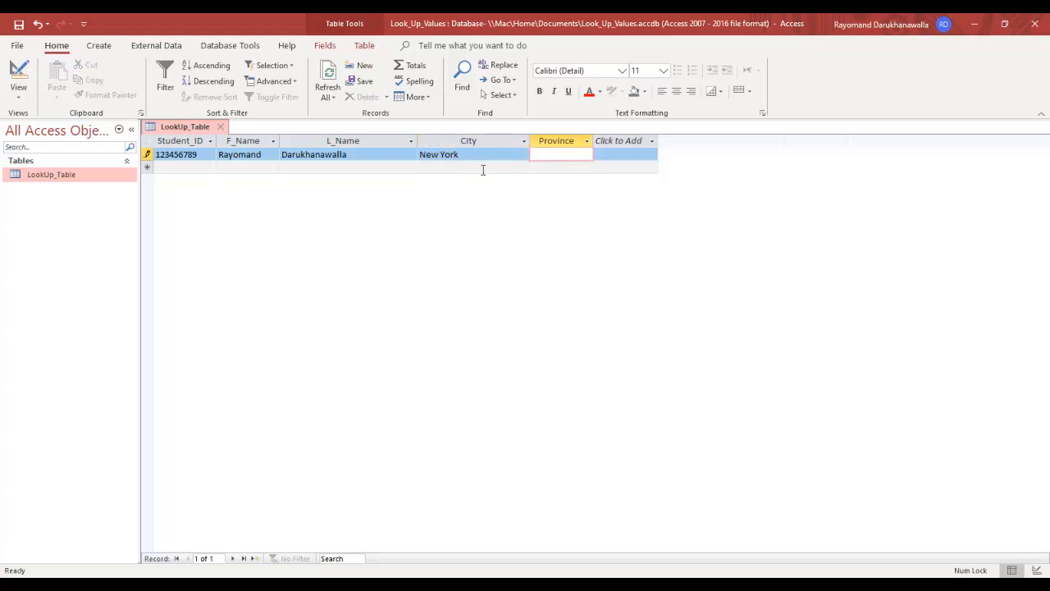
{"action": "type", "text": "ON"}
{"action": "key", "text": "Tab"}
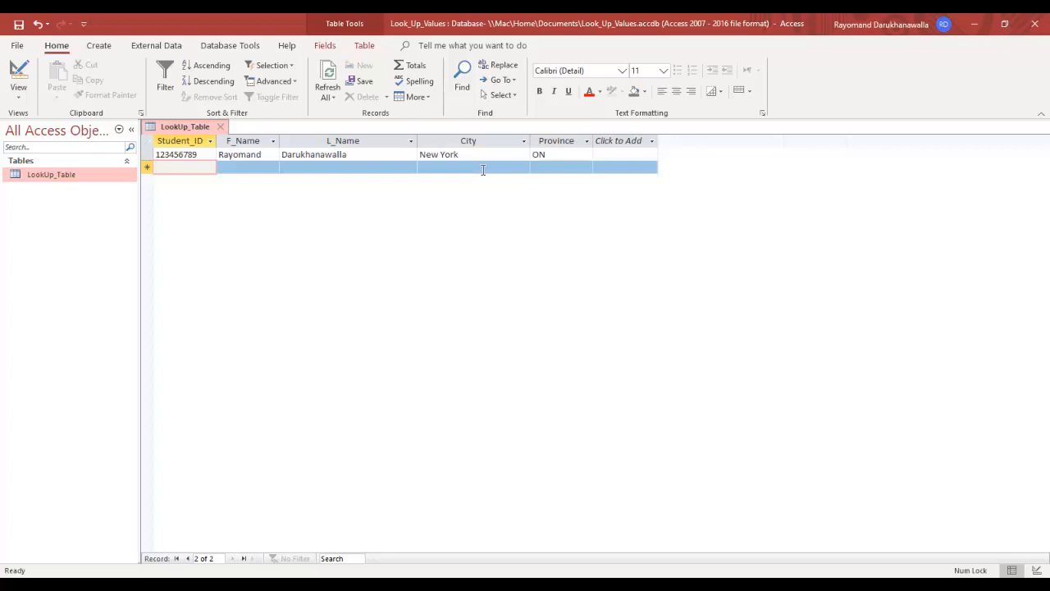
Step: Enter the second record's student ID, adding the missing ninth digit after the input-mask warning
{"action": "type", "text": "111"}
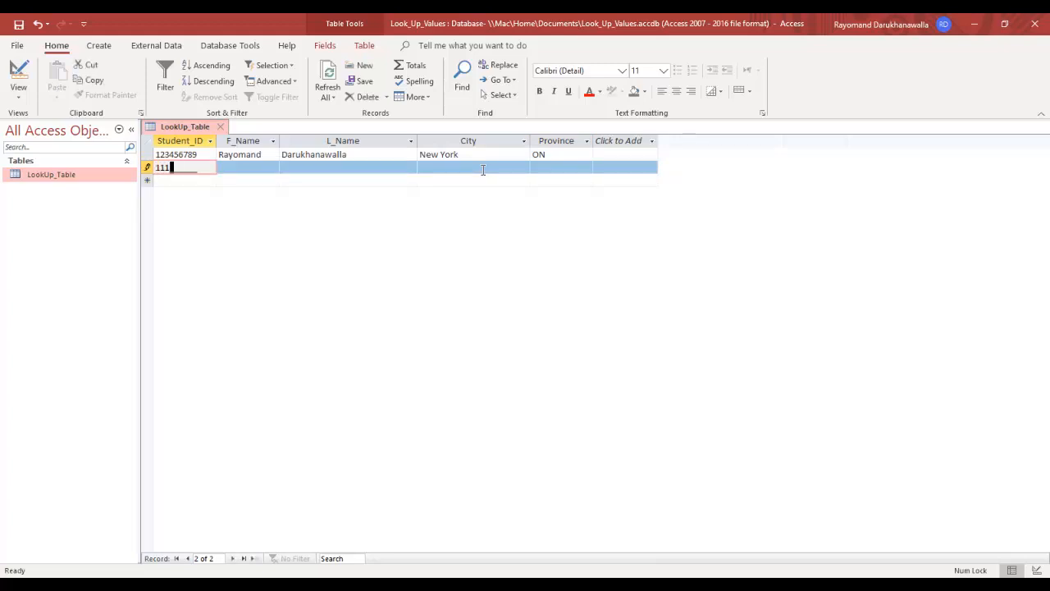
{"action": "type", "text": "22233"}
{"action": "key", "text": "Tab"}
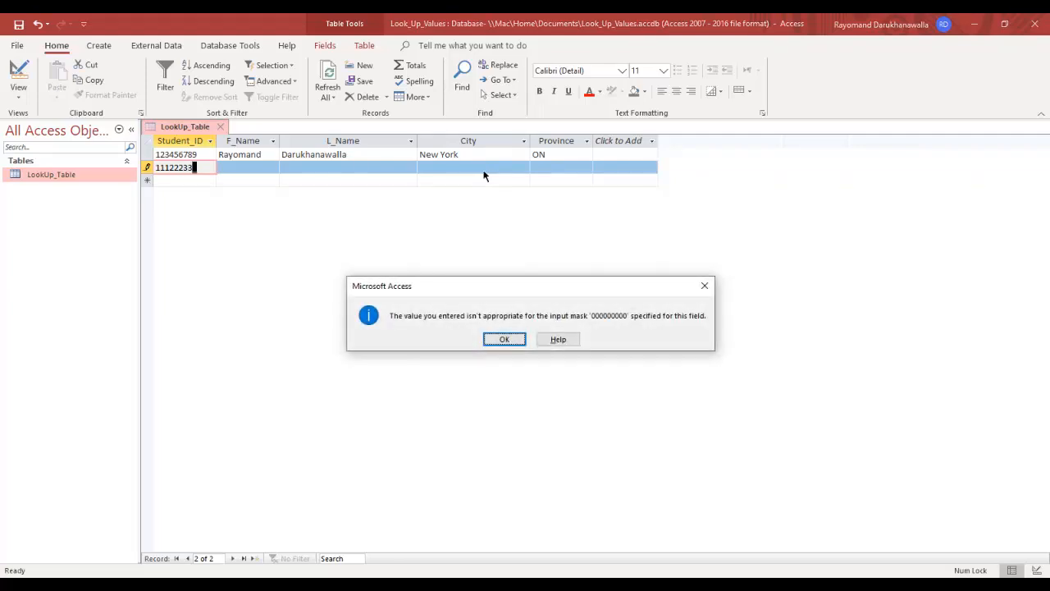
{"action": "left_click", "coordinate": [505, 340]}
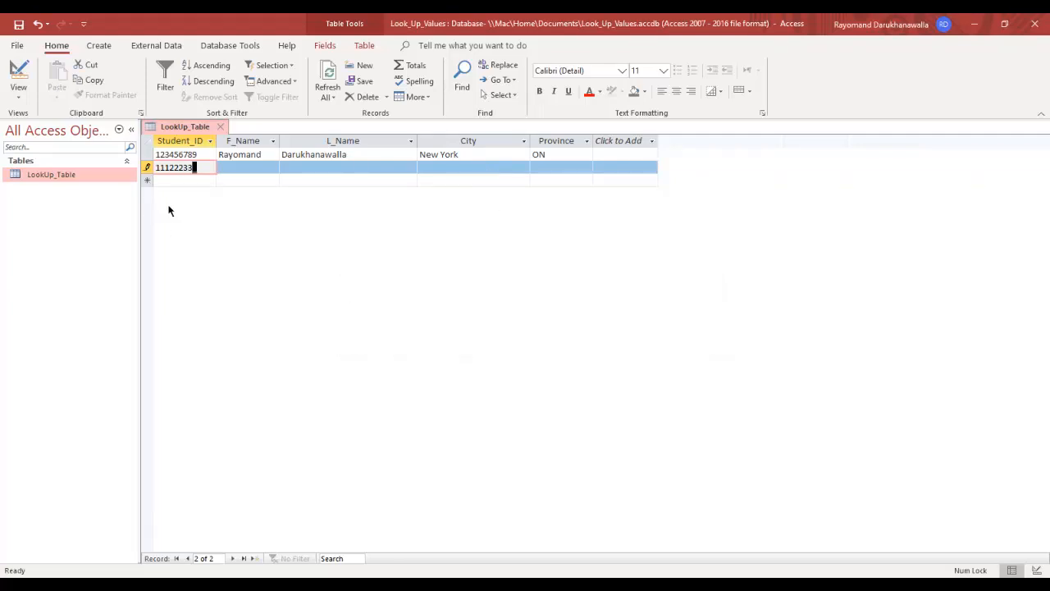
{"action": "type", "text": "3"}
{"action": "key", "text": "Tab"}
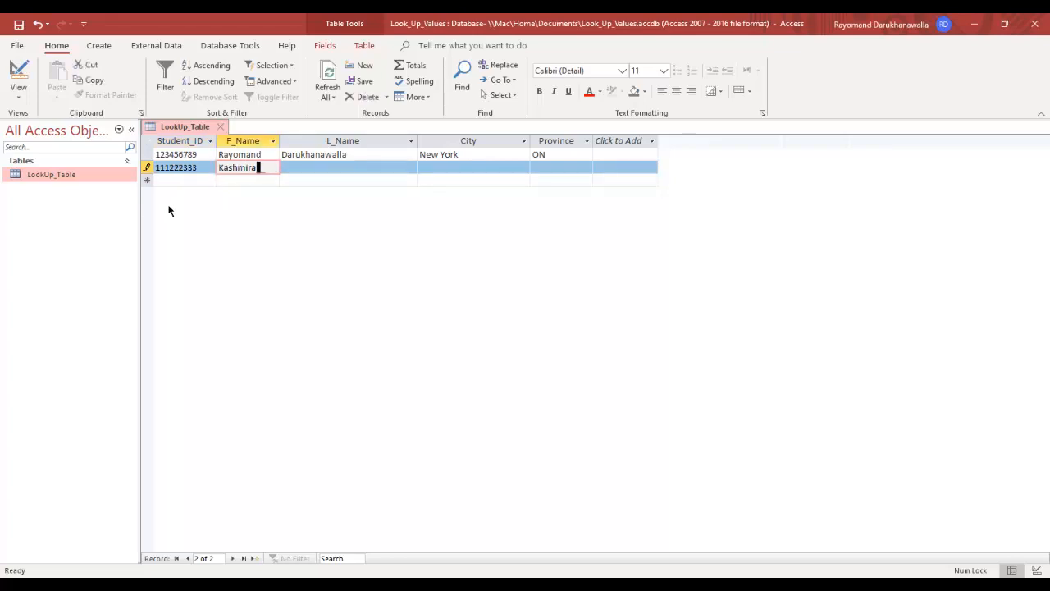
Step: Type the second student's first and last name, then Niagara Falls as the city
{"action": "key", "text": "Tab"}
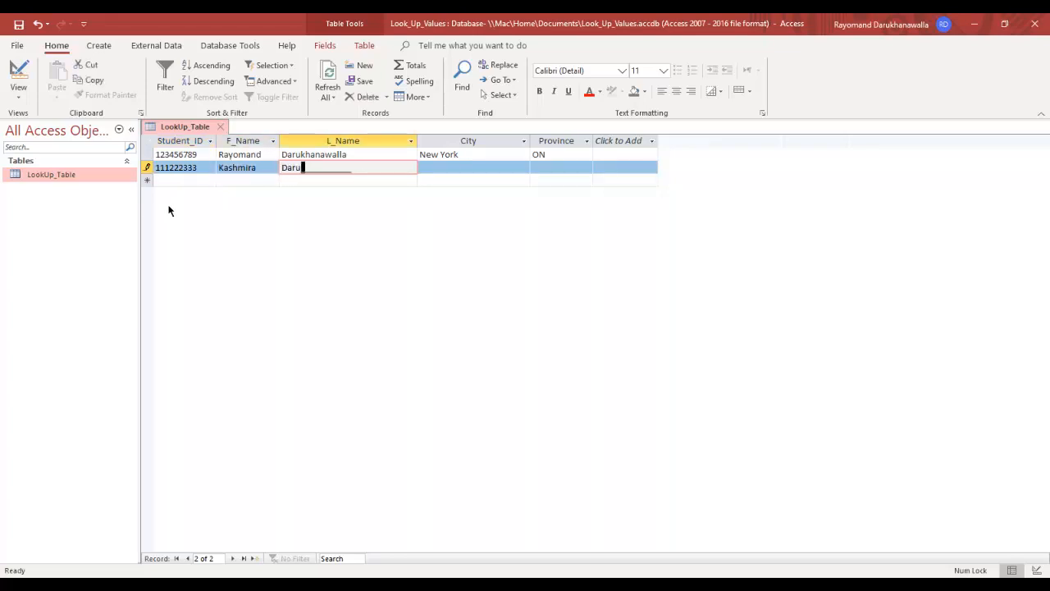
{"action": "key", "text": "Tab"}
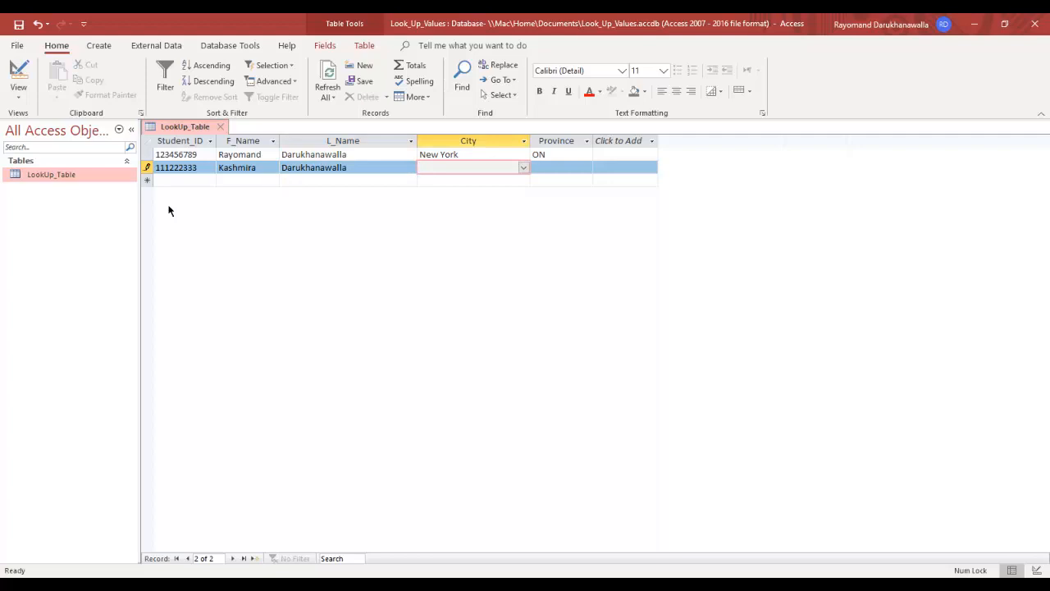
{"action": "type", "text": "Niagar"}
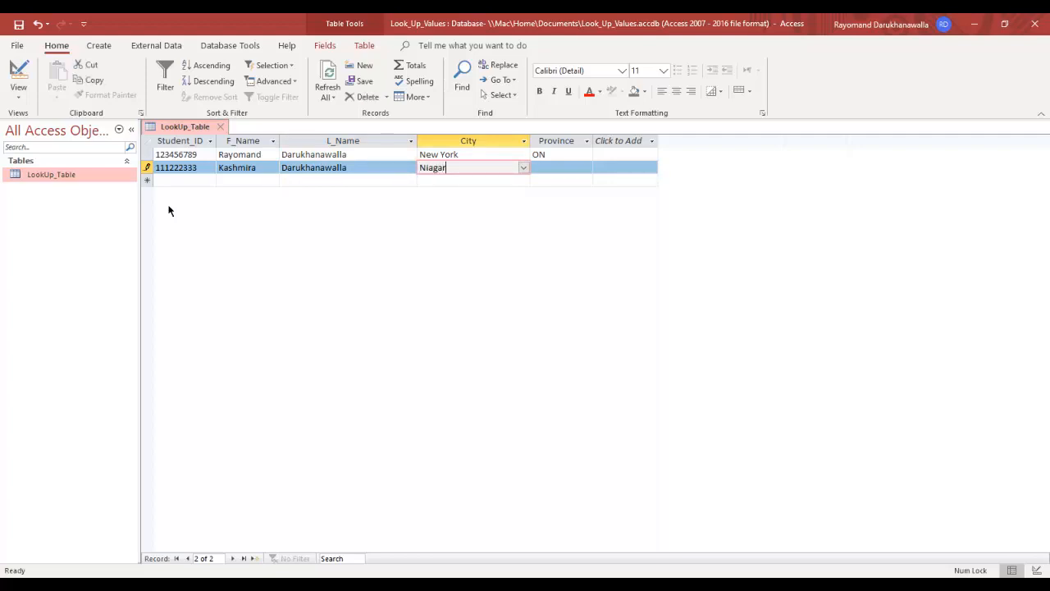
{"action": "type", "text": "a Falls"}
Step: Decline adding Niagara Falls to the list, pick Fort Erie instead, and set Province to ON
{"action": "key", "text": "Return"}
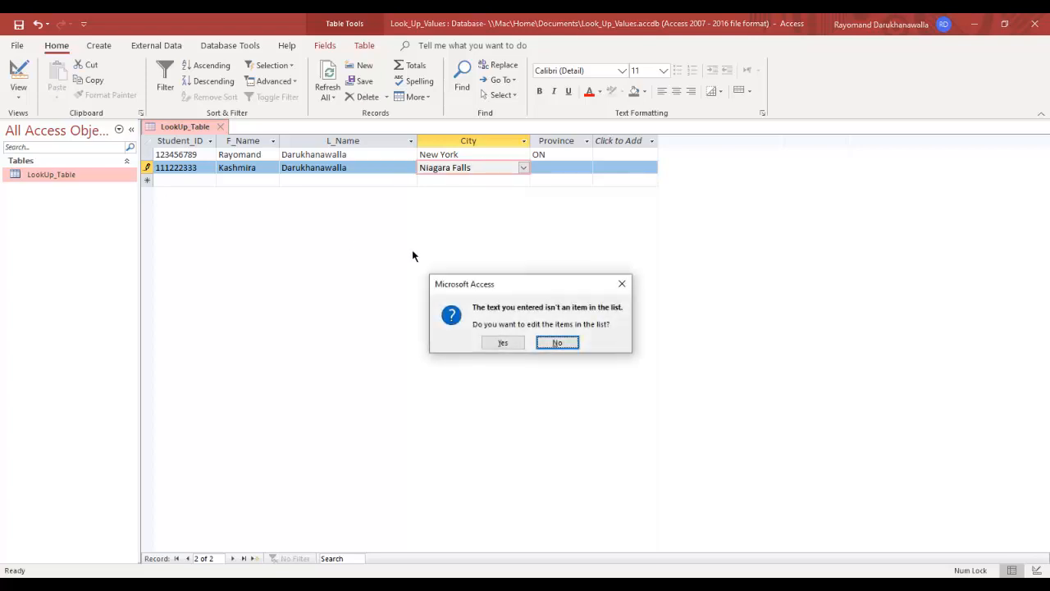
{"action": "left_click_drag", "start_coordinate": [495, 284], "coordinate": [467, 218]}
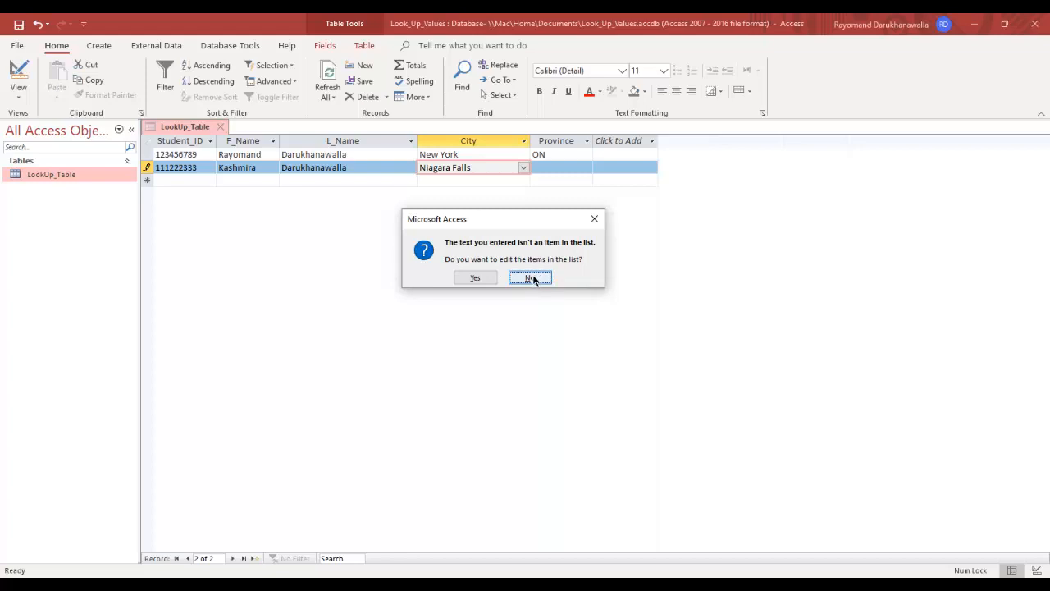
{"action": "left_click", "coordinate": [530, 278]}
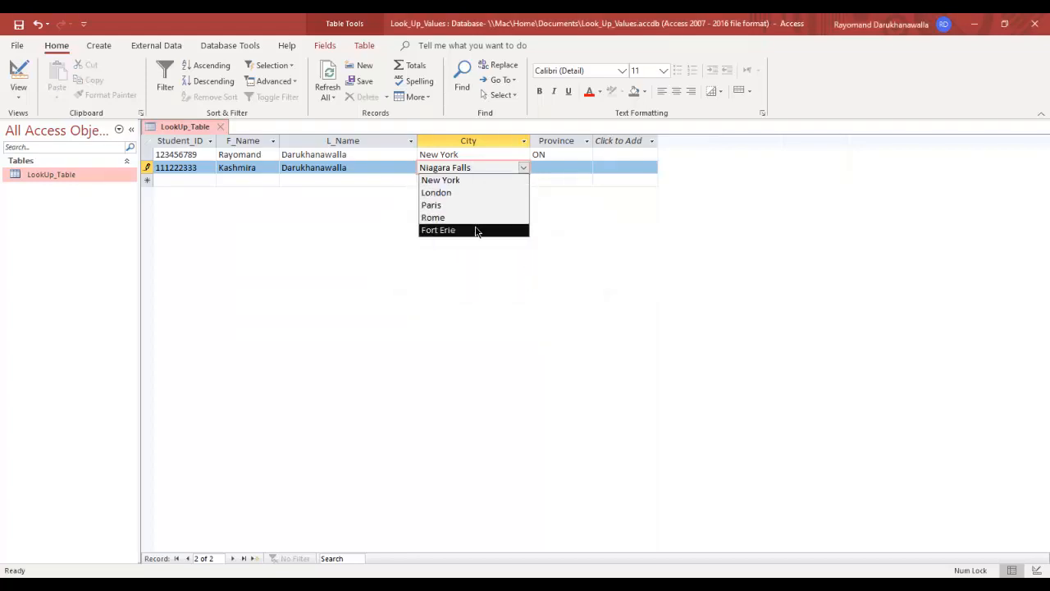
{"action": "left_click", "coordinate": [475, 230]}
{"action": "left_click", "coordinate": [538, 169]}
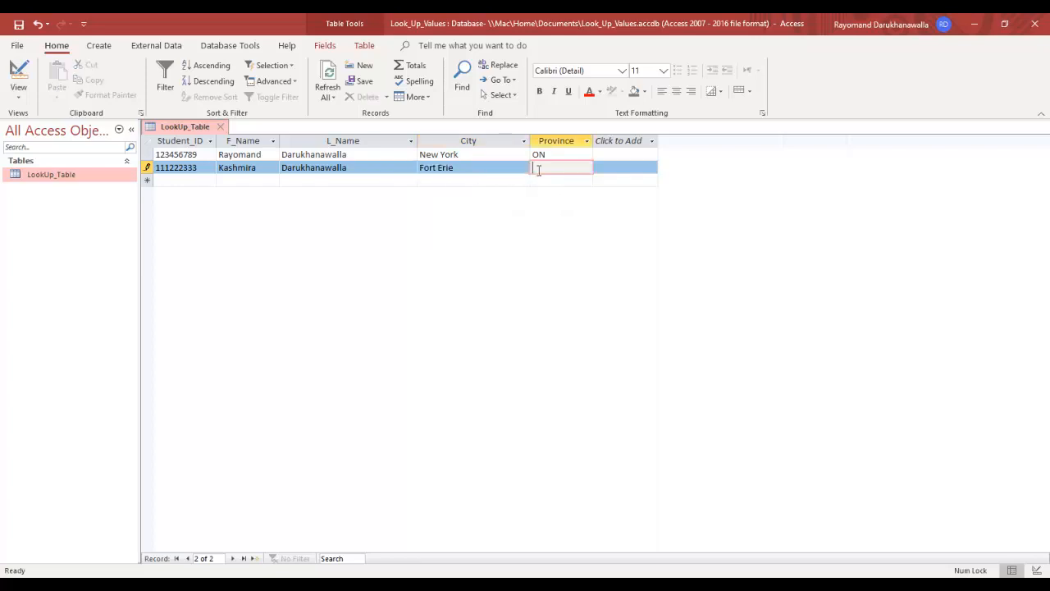
{"action": "type", "text": "ON"}
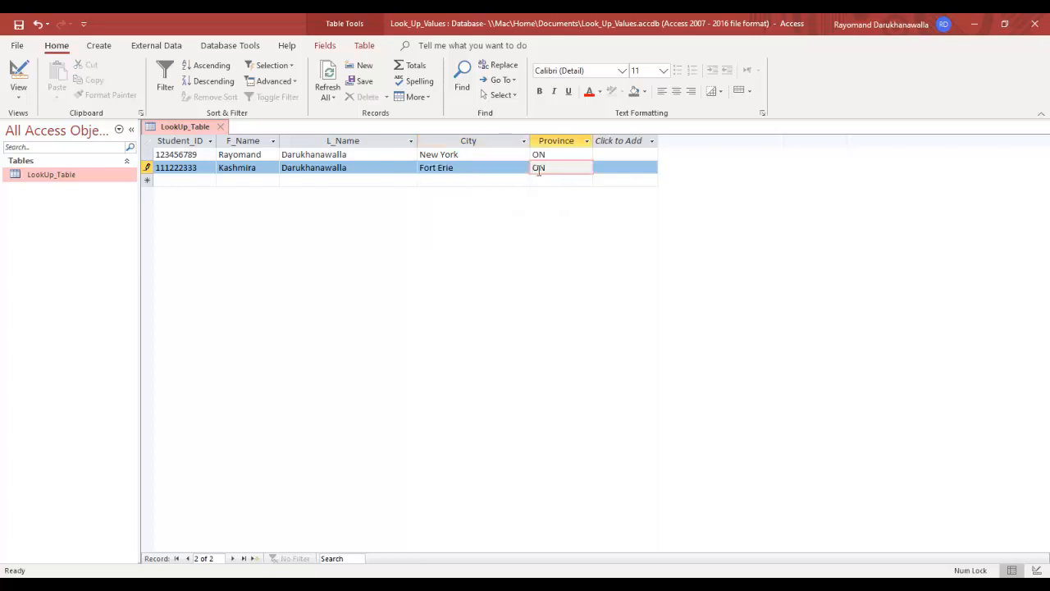